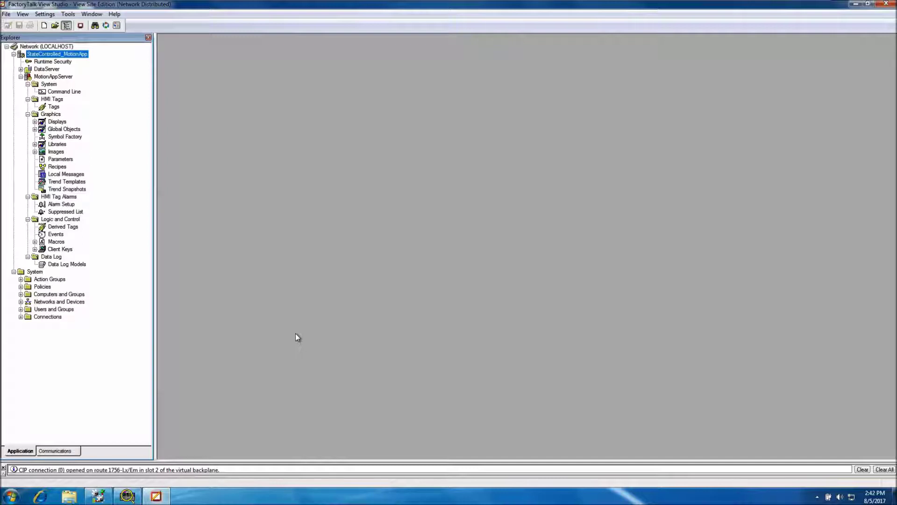
Switch from FactoryTalk View Studio to the RSLogix 5000 project YouTube_30Day_Project
{"action": "left_click", "coordinate": [98, 496]}
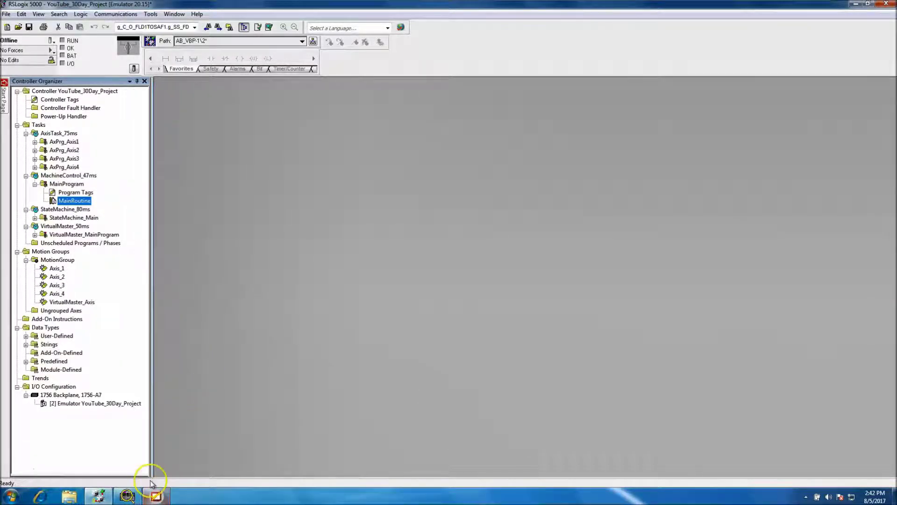
Switch back to the StateControlled_MotionApp application in FactoryTalk View Studio
{"action": "left_click", "coordinate": [156, 496]}
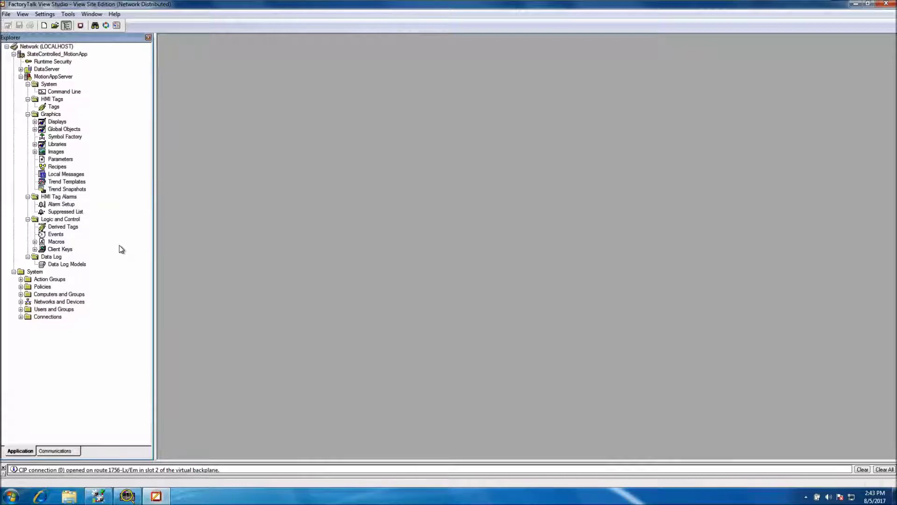
Open Controller Properties for YouTube_30Day_Project and check the slot-2 emulator in the 1756-A7 chassis
{"action": "left_click", "coordinate": [99, 496]}
{"action": "left_click", "coordinate": [134, 69]}
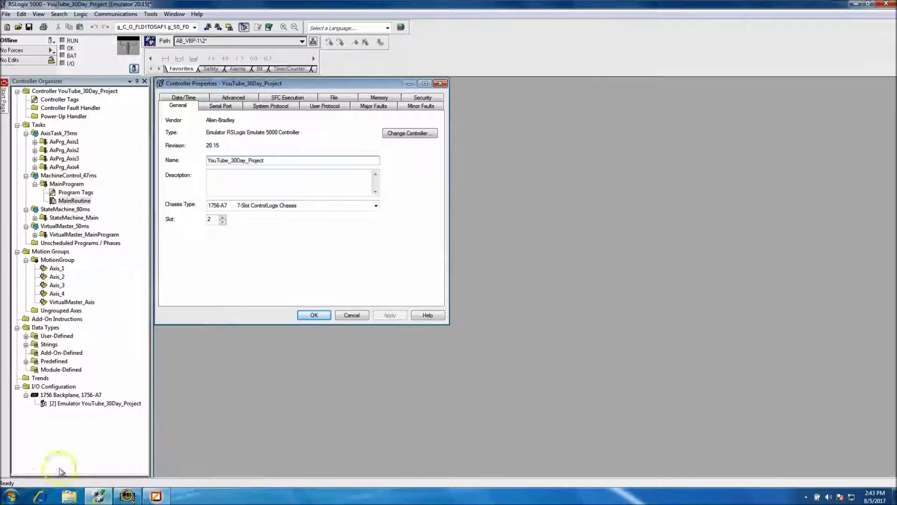
{"action": "left_click", "coordinate": [127, 495]}
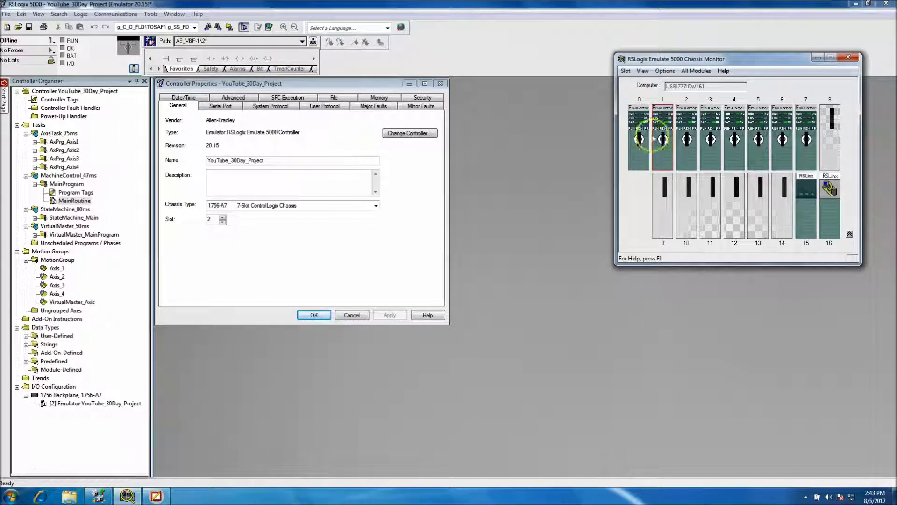
{"action": "left_click", "coordinate": [565, 111]}
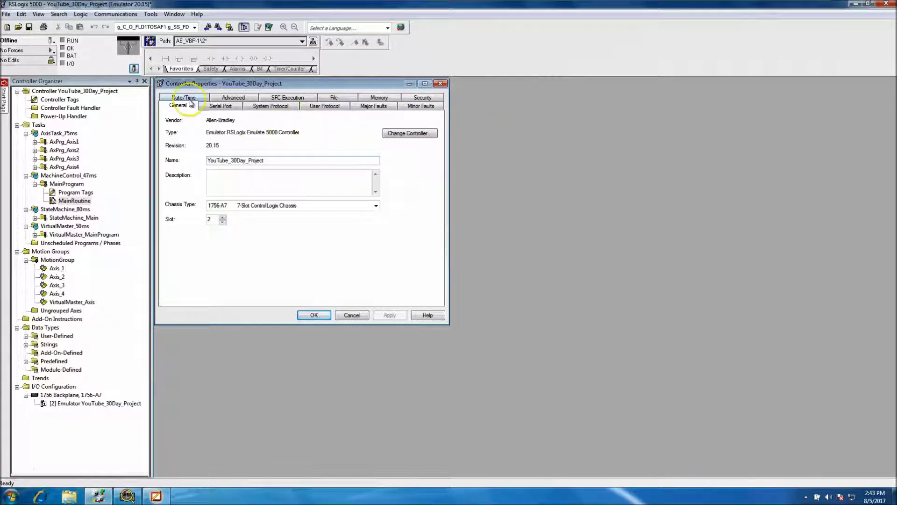
Download YouTube_30Day_Project to the slot-2 emulator through Who Active, then switch to FactoryTalk View
{"action": "left_click", "coordinate": [96, 18]}
{"action": "left_click", "coordinate": [115, 22]}
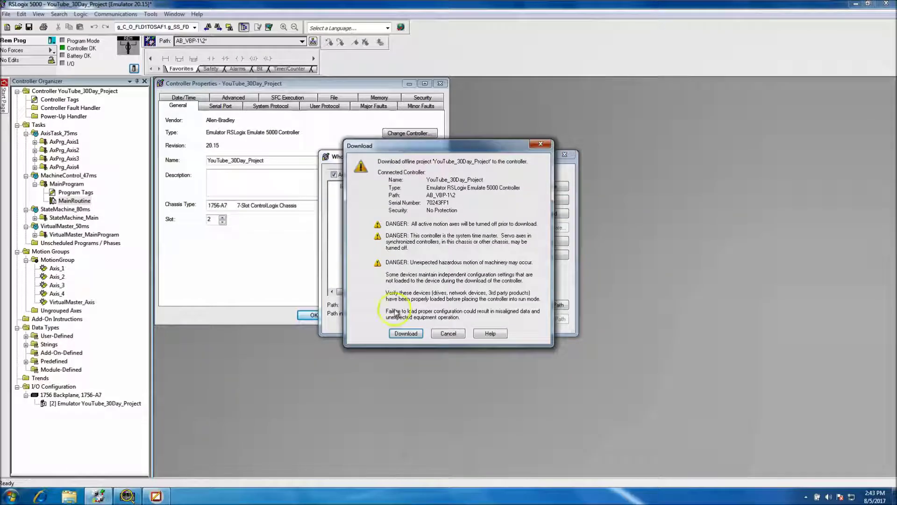
{"action": "left_click", "coordinate": [404, 333]}
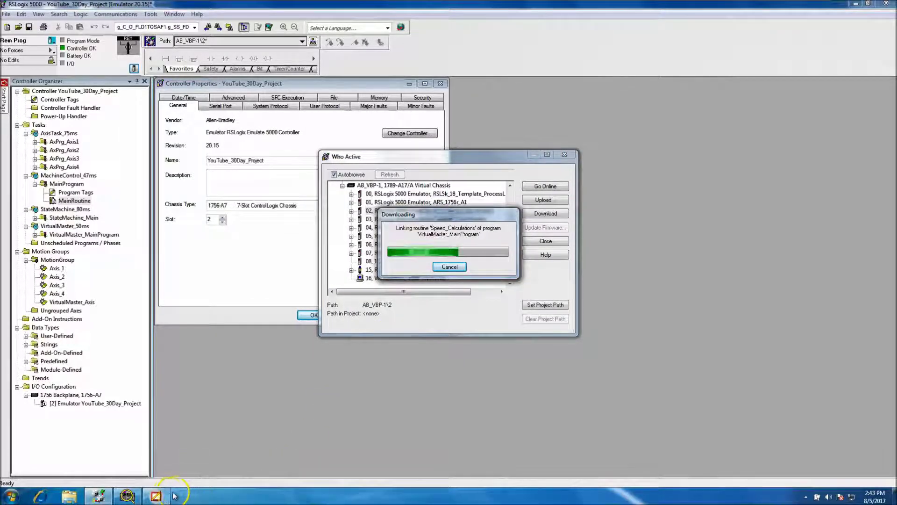
{"action": "left_click", "coordinate": [156, 495]}
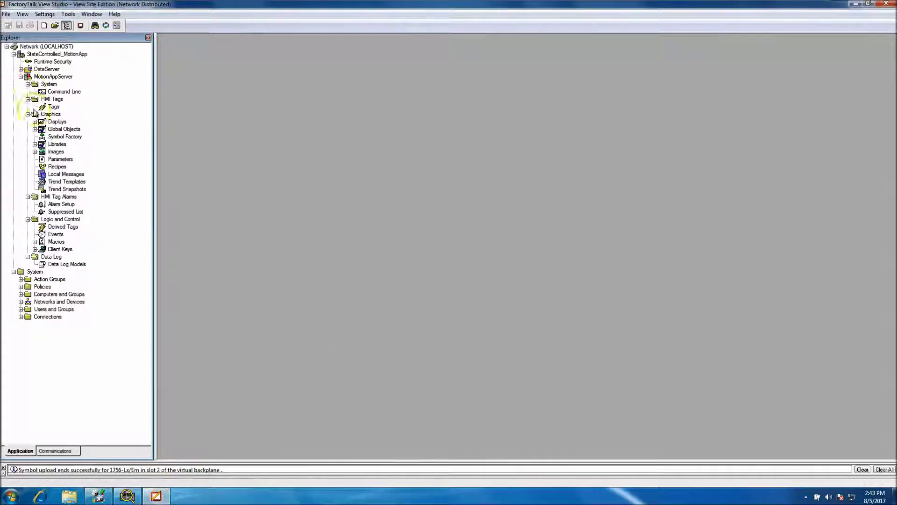
Open the zheader display, select its Alarm and Event Summary object, then return to RSLogix 5000
{"action": "left_click", "coordinate": [34, 122]}
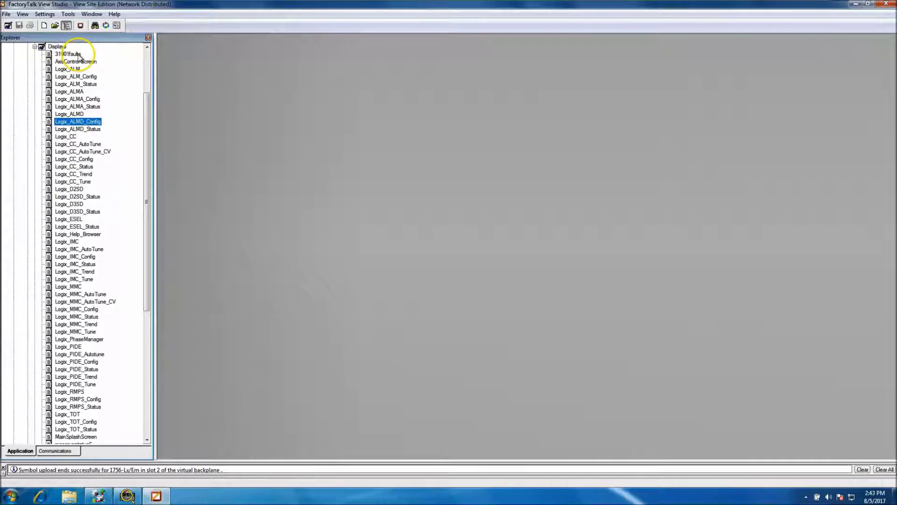
{"action": "left_click_drag", "start_coordinate": [150, 130], "coordinate": [153, 220]}
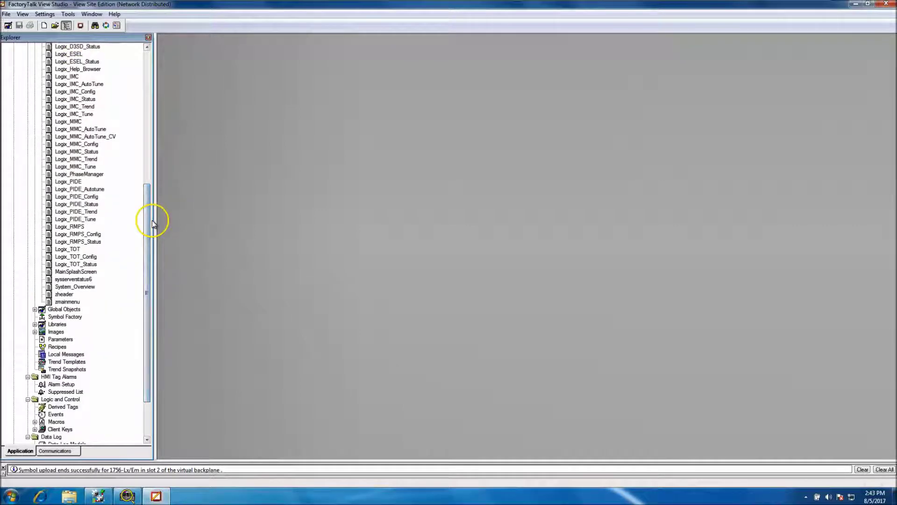
{"action": "double_click", "coordinate": [64, 294]}
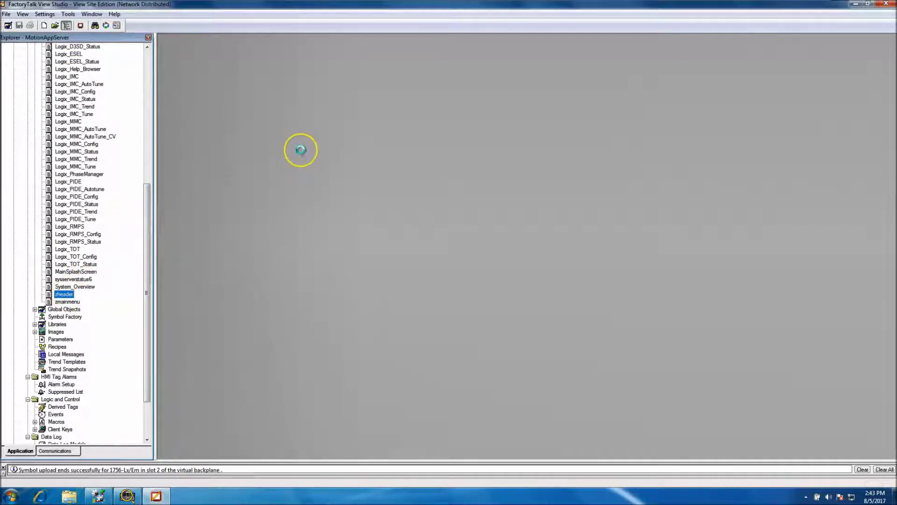
{"action": "left_click", "coordinate": [310, 114]}
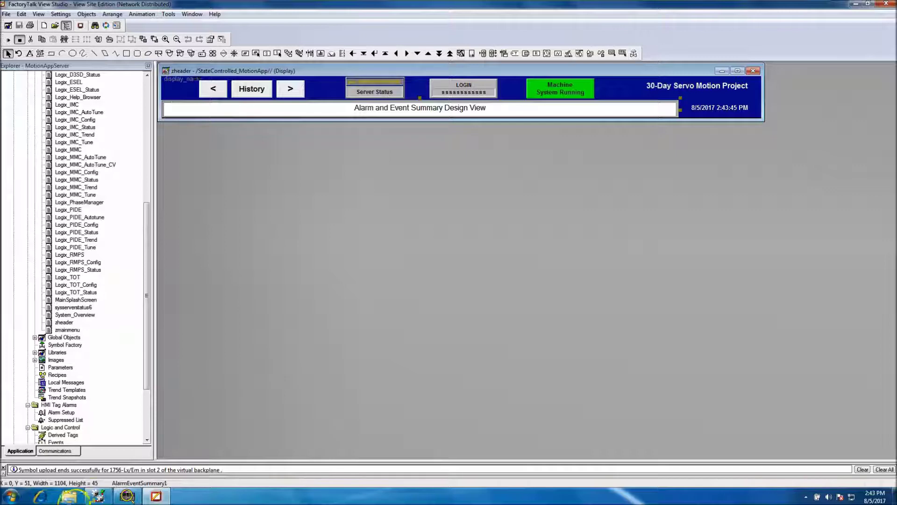
{"action": "left_click", "coordinate": [98, 495]}
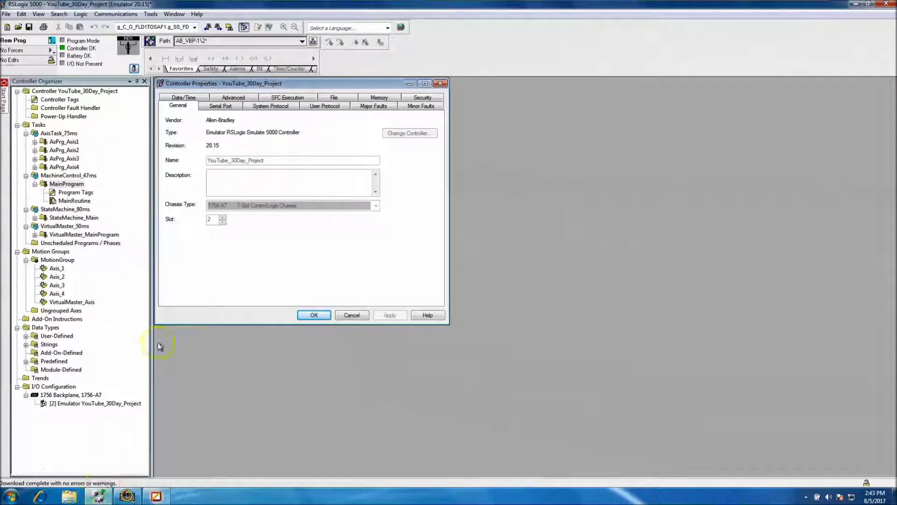
Close Controller Properties, take the emulator controller offline, then go back online
{"action": "left_click", "coordinate": [351, 316]}
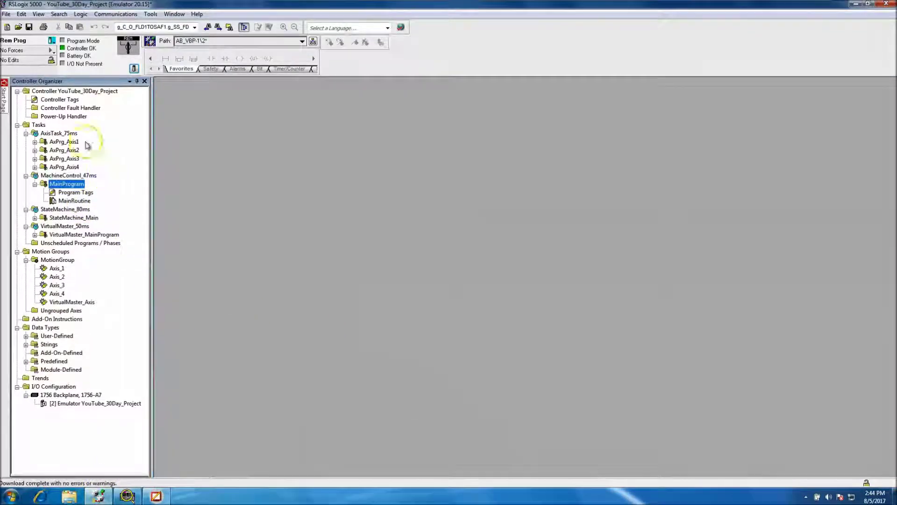
{"action": "left_click", "coordinate": [52, 40]}
{"action": "left_click", "coordinate": [66, 49]}
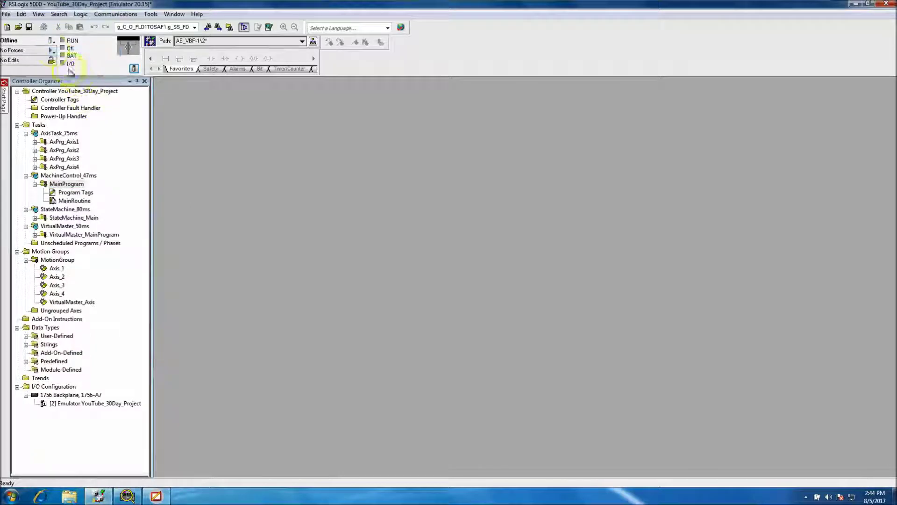
{"action": "left_click", "coordinate": [52, 40]}
{"action": "left_click", "coordinate": [74, 51]}
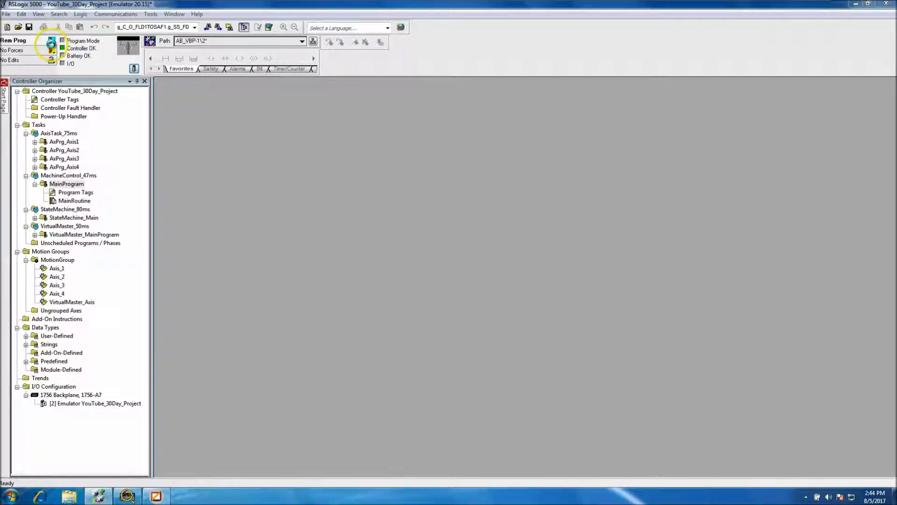
Switch the controller from Remote Program to Remote Run mode and confirm
{"action": "left_click", "coordinate": [51, 41]}
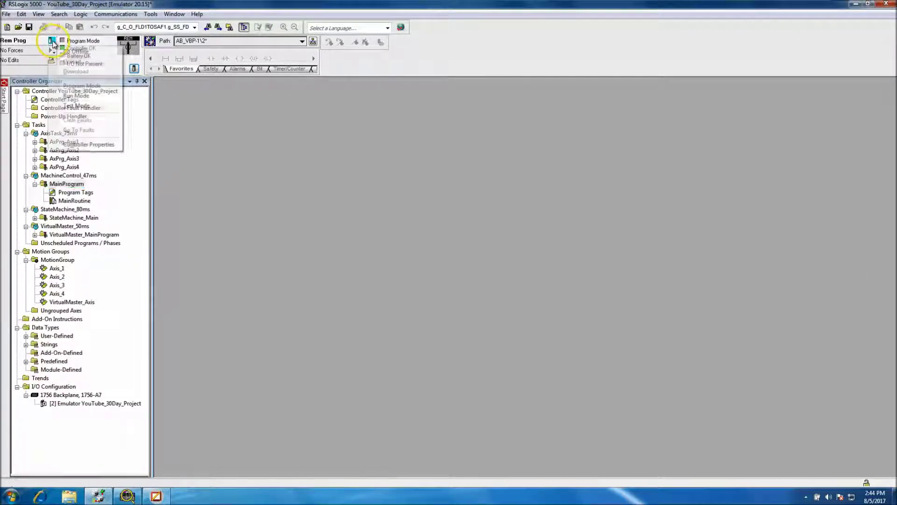
{"action": "left_click", "coordinate": [72, 95]}
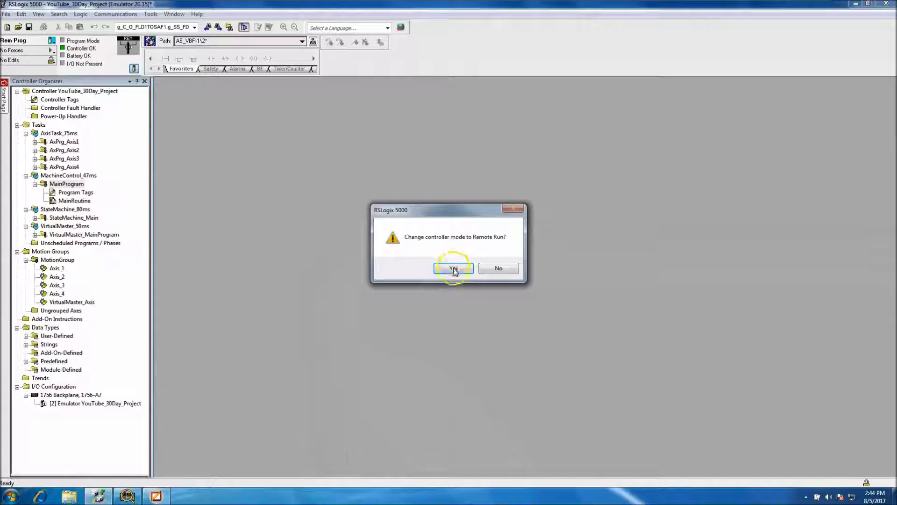
{"action": "left_click", "coordinate": [457, 268]}
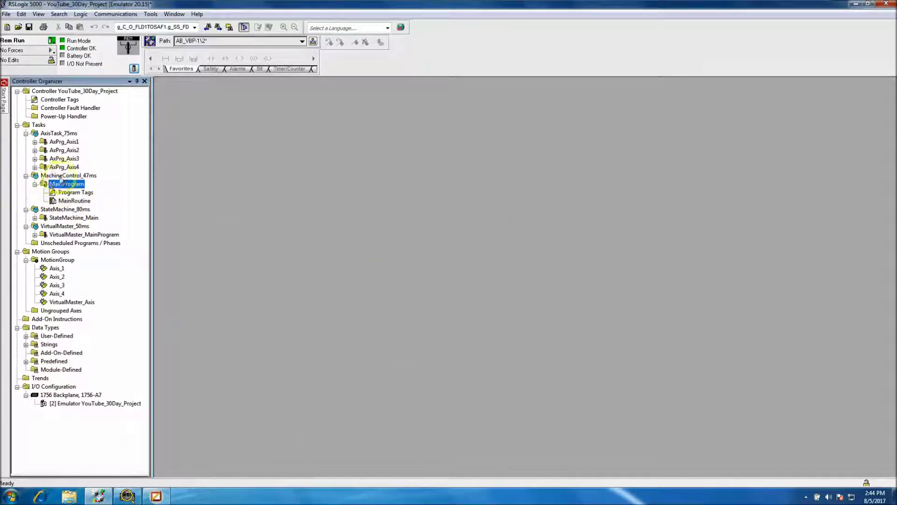
{"action": "left_click", "coordinate": [76, 201]}
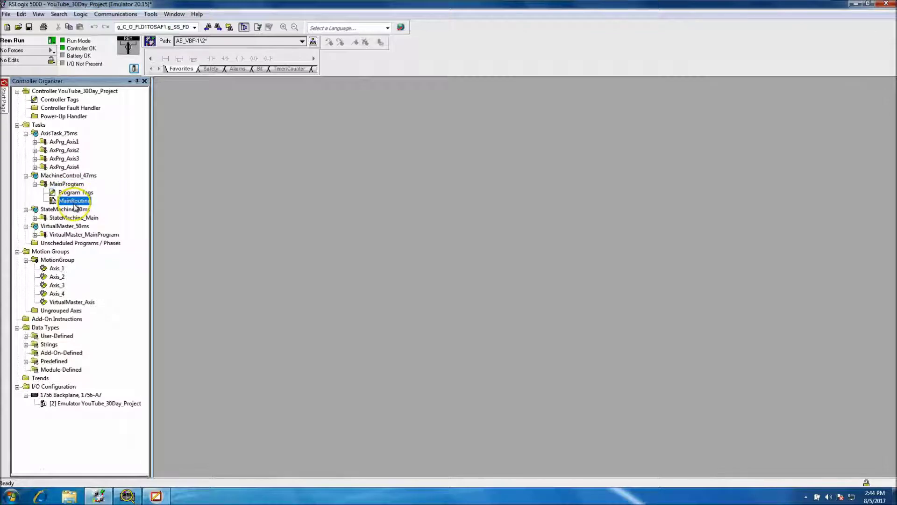
Create a ladder routine named SystemFaults under MainProgram, then open MainRoutine
{"action": "right_click", "coordinate": [67, 183]}
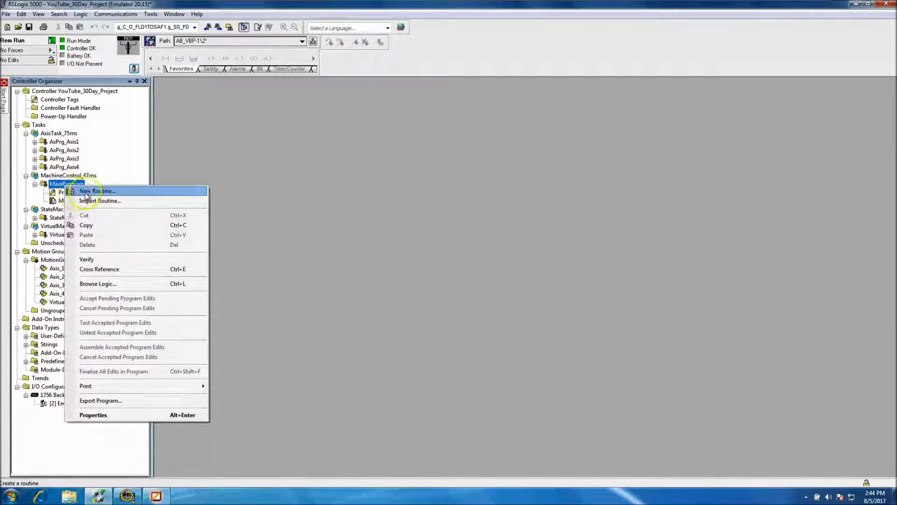
{"action": "left_click", "coordinate": [72, 186]}
{"action": "type", "text": "Faults"}
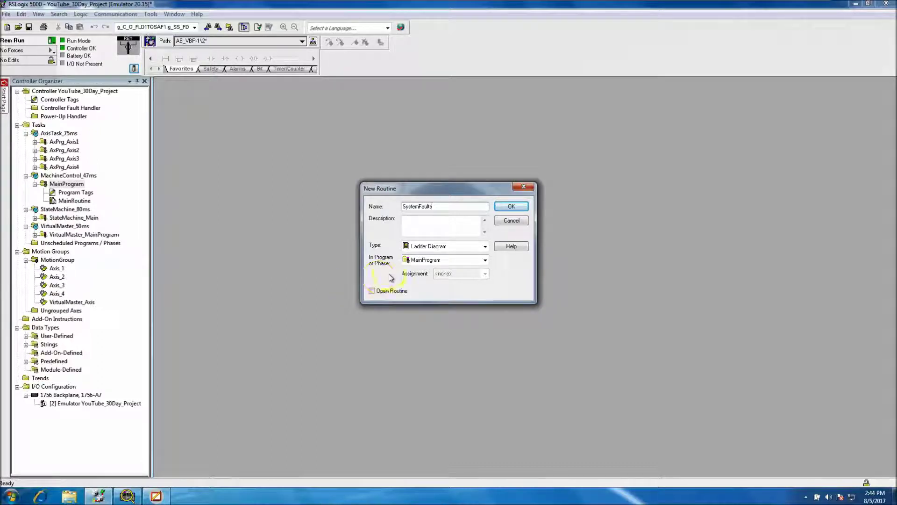
{"action": "left_click", "coordinate": [510, 208]}
{"action": "double_click", "coordinate": [74, 201]}
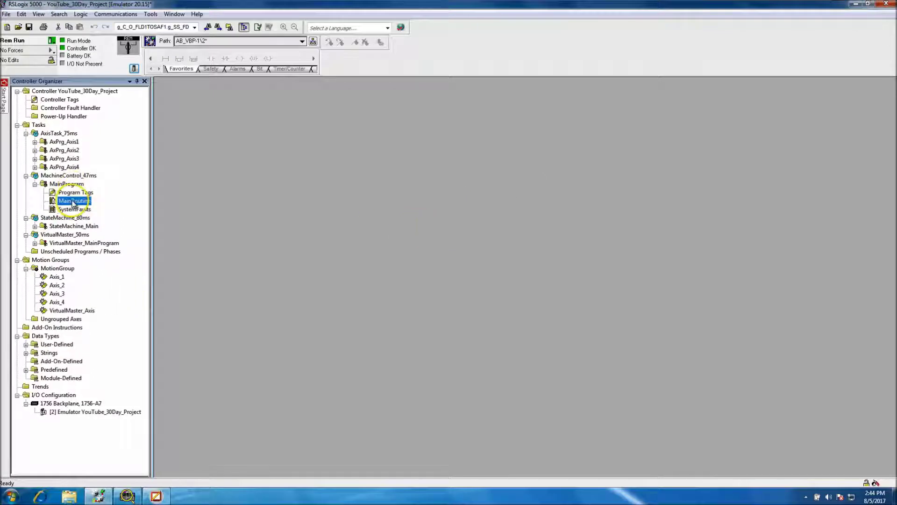
Insert a new rung 1 before End holding a JSR instruction
{"action": "left_click", "coordinate": [170, 142]}
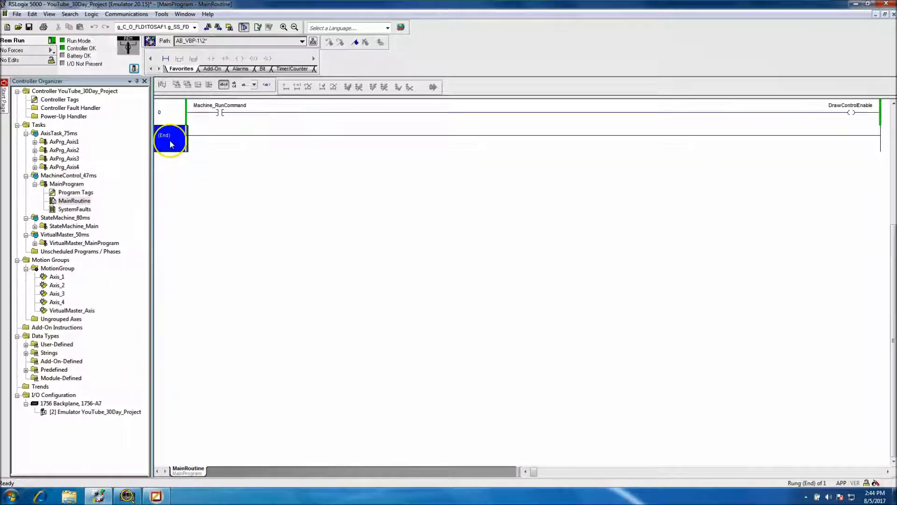
{"action": "right_click", "coordinate": [170, 142]}
{"action": "left_click", "coordinate": [200, 188]}
{"action": "double_click", "coordinate": [178, 144]}
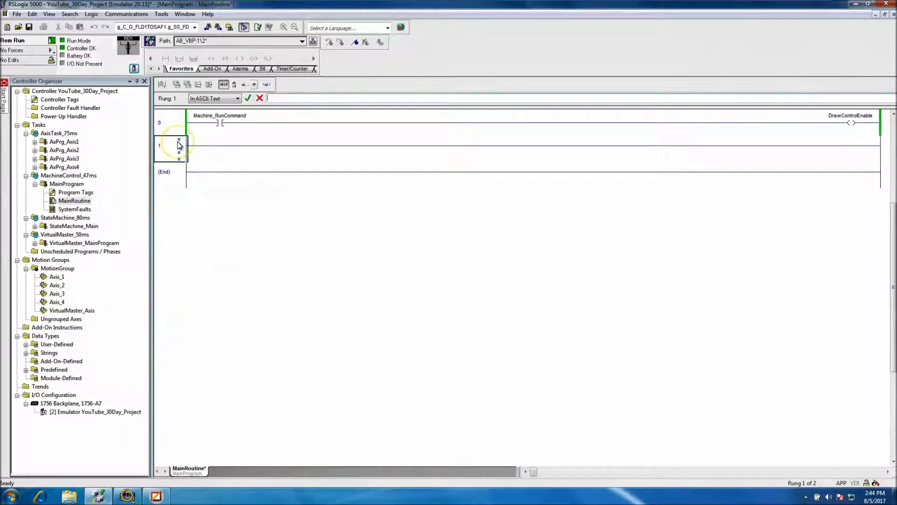
{"action": "type", "text": "JSR"}
{"action": "key", "text": "Return"}
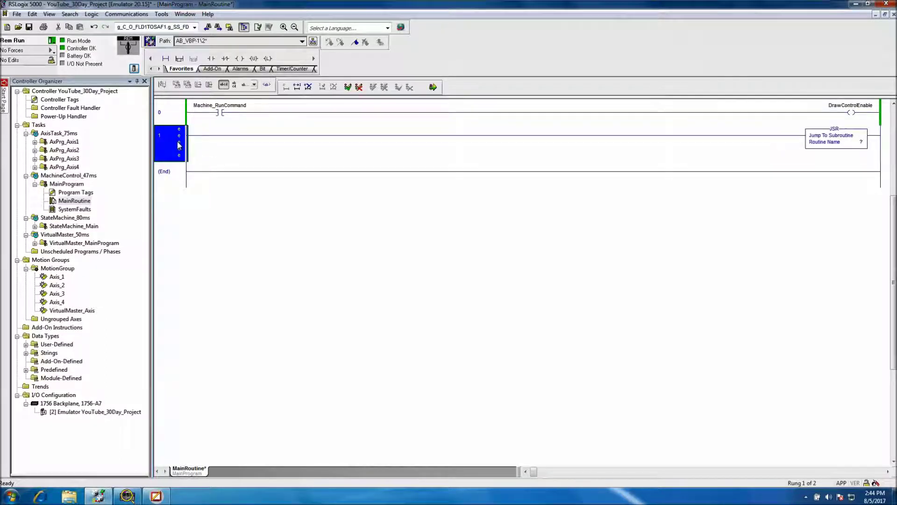
Set the JSR routine name to SystemFaults and finalize all edits
{"action": "double_click", "coordinate": [863, 142]}
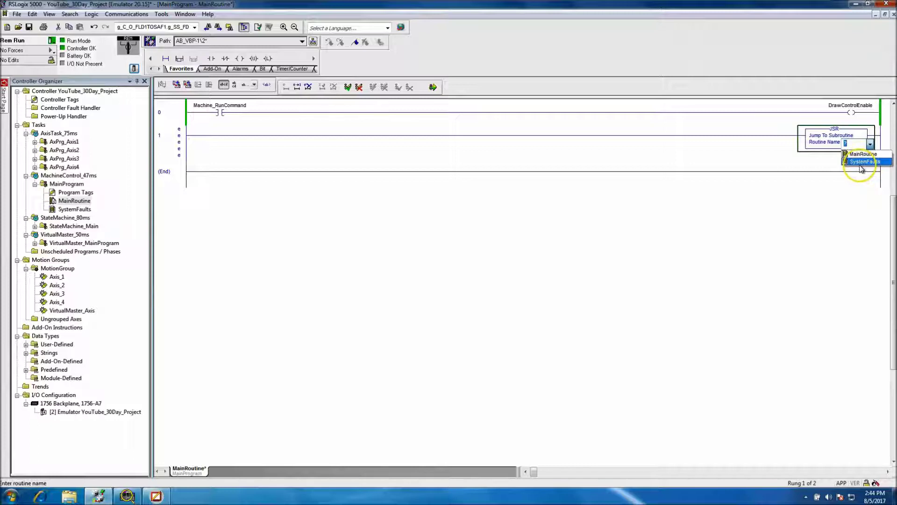
{"action": "left_click", "coordinate": [794, 168]}
{"action": "left_click", "coordinate": [269, 216]}
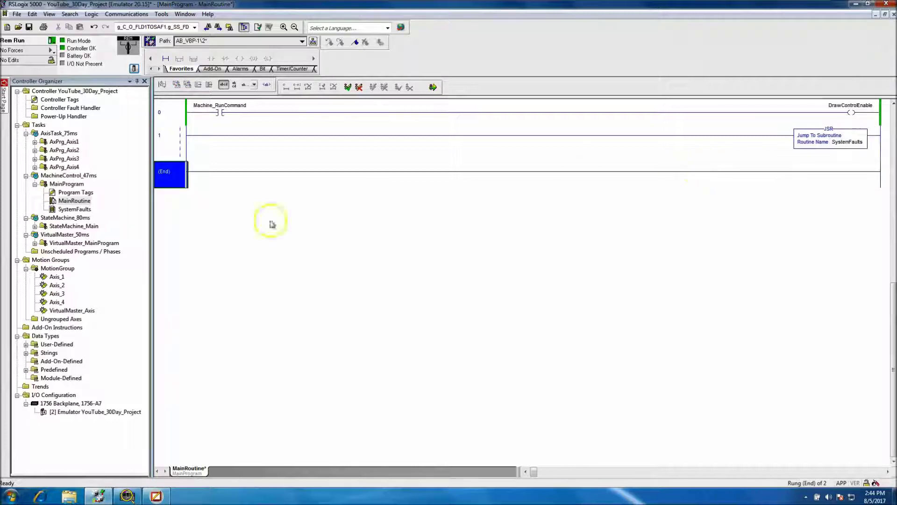
{"action": "left_click", "coordinate": [432, 87]}
{"action": "left_click", "coordinate": [396, 351]}
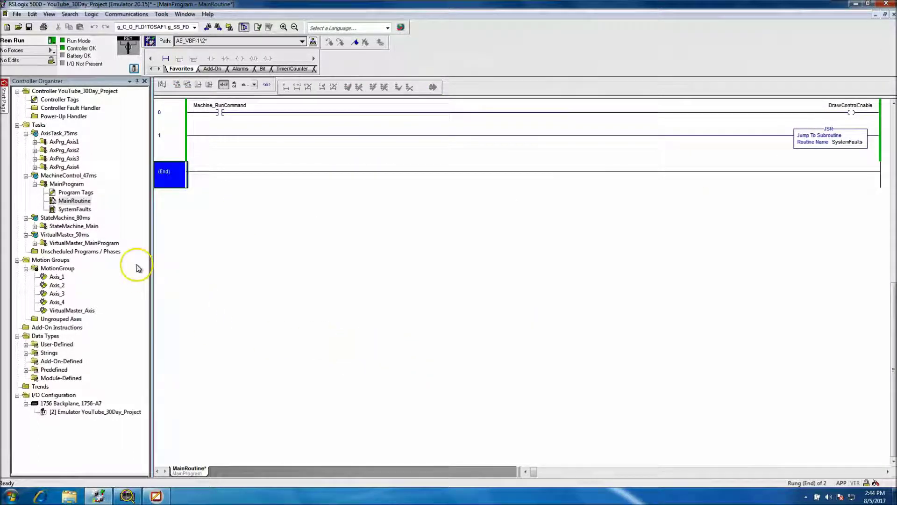
Expand StateMachine_Main and VirtualMaster_MainProgram and open the MachineState_Control routine
{"action": "left_click", "coordinate": [81, 210]}
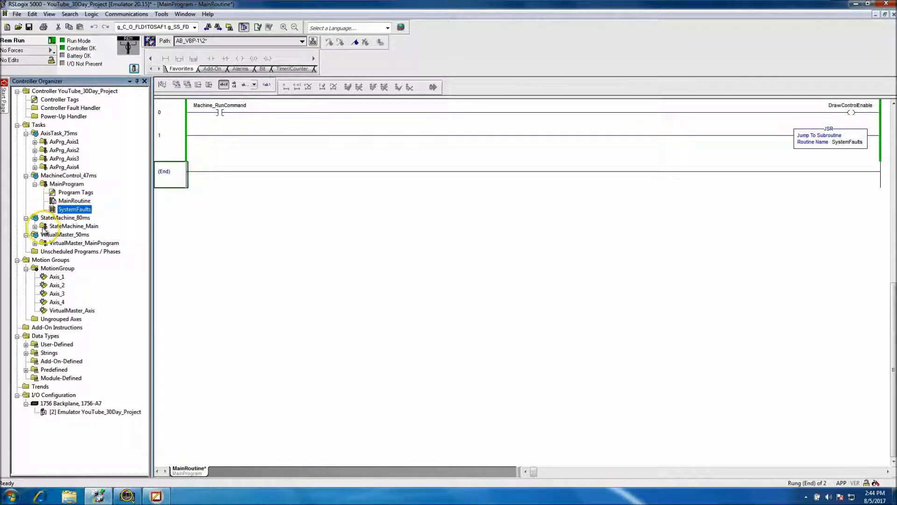
{"action": "left_click", "coordinate": [35, 226]}
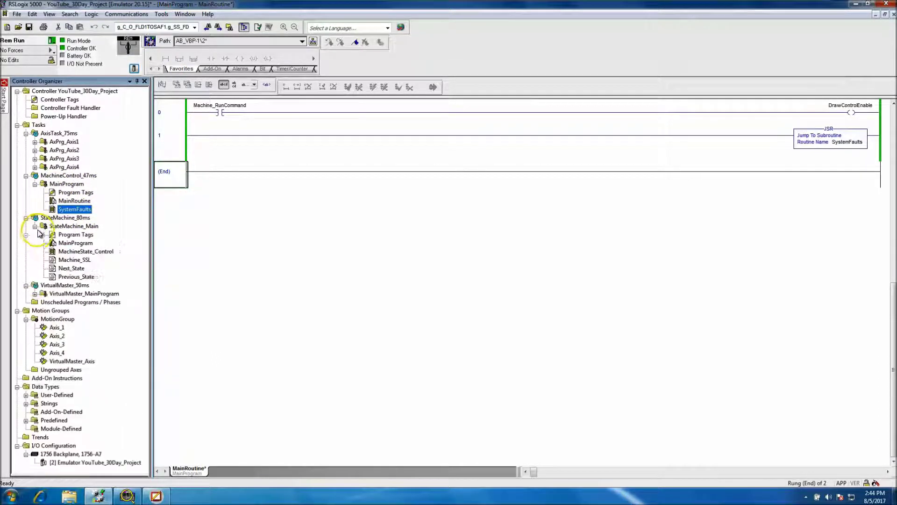
{"action": "left_click", "coordinate": [35, 294]}
{"action": "double_click", "coordinate": [79, 251]}
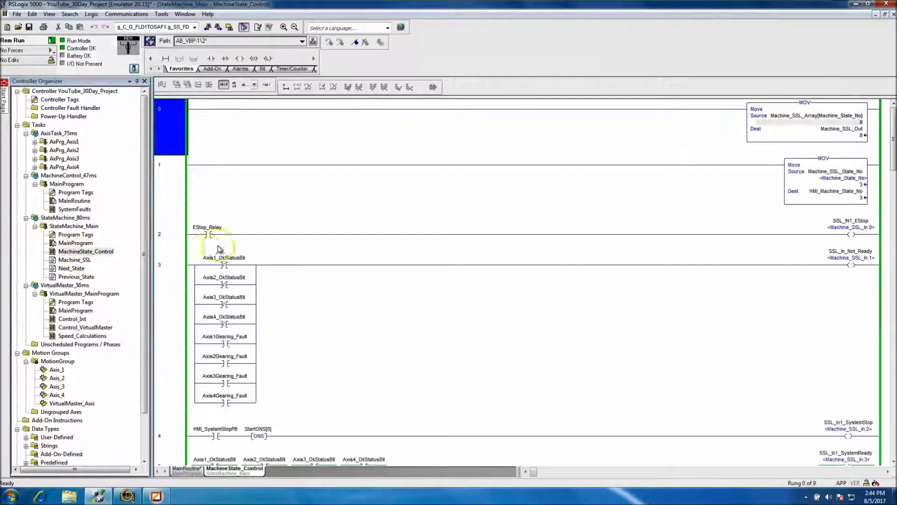
Inspect the EStop_Relay contact on rung 2, then open the SystemFaults routine
{"action": "left_click", "coordinate": [208, 238]}
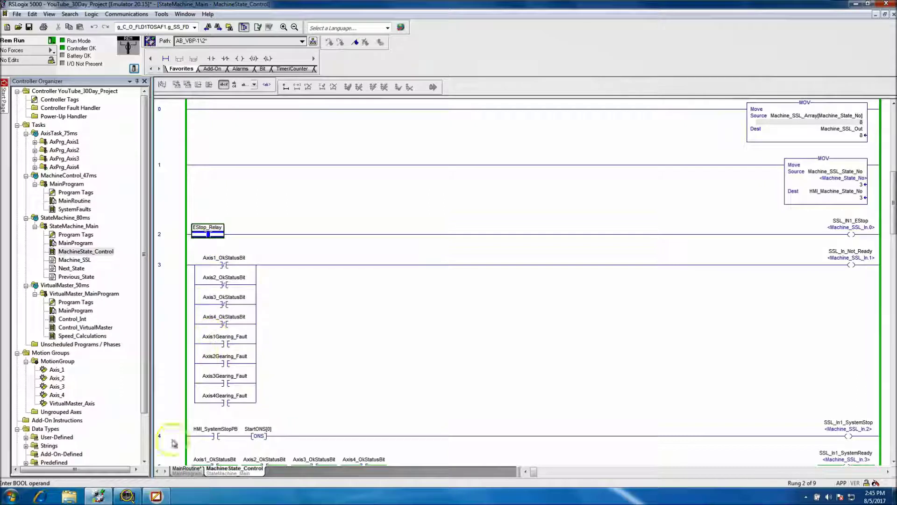
{"action": "left_click", "coordinate": [213, 237]}
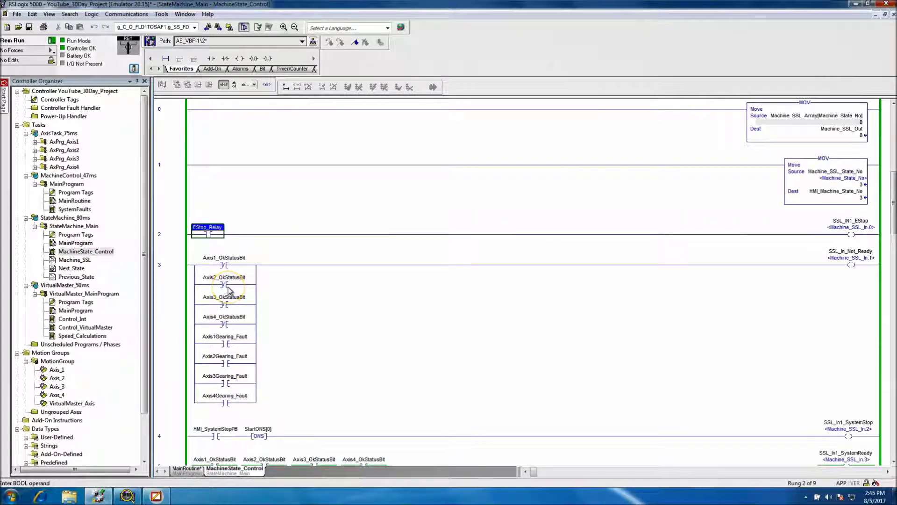
{"action": "left_click", "coordinate": [247, 330]}
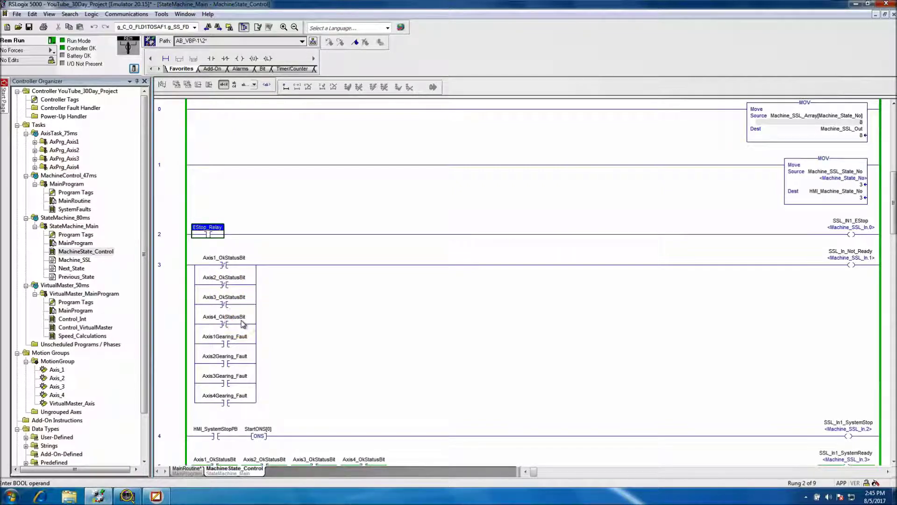
{"action": "double_click", "coordinate": [75, 208]}
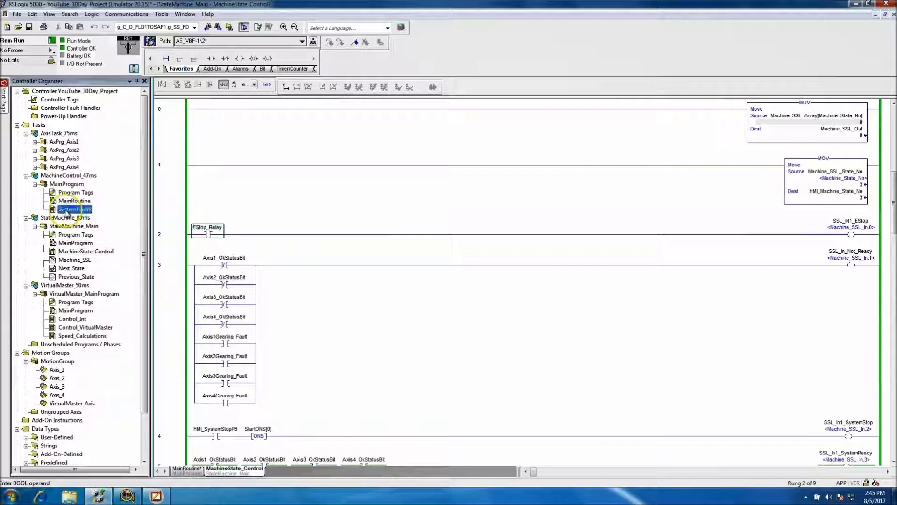
Select rung 0 of SystemFaults and show the Alarms instructions, including ALMD
{"action": "left_click", "coordinate": [170, 116]}
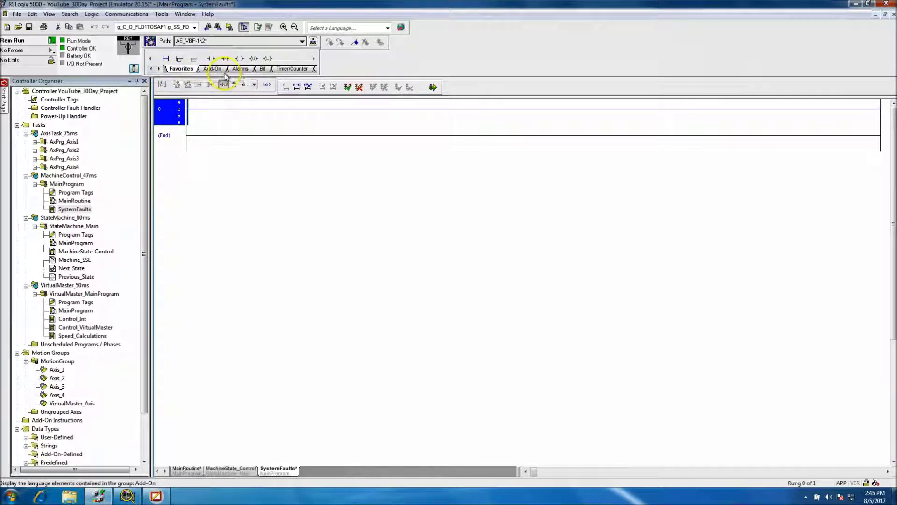
{"action": "left_click", "coordinate": [239, 69]}
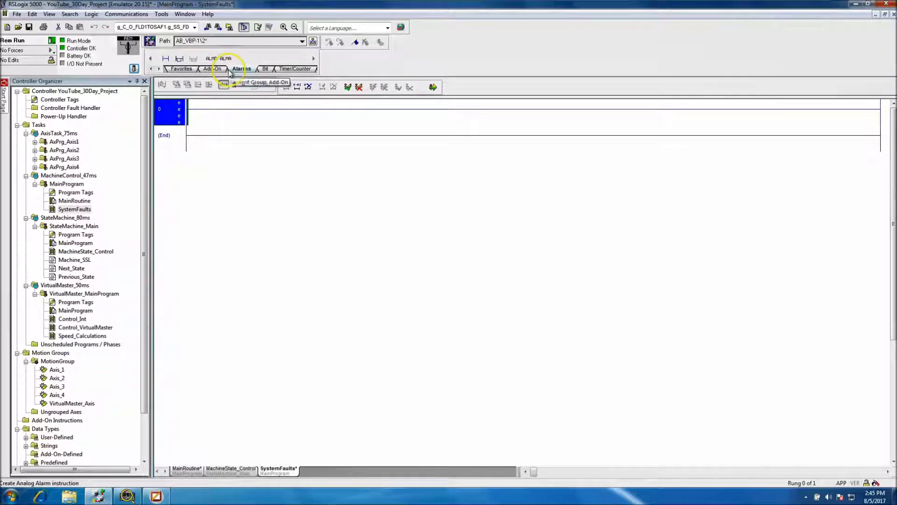
{"action": "mouse_move", "coordinate": [228, 62]}
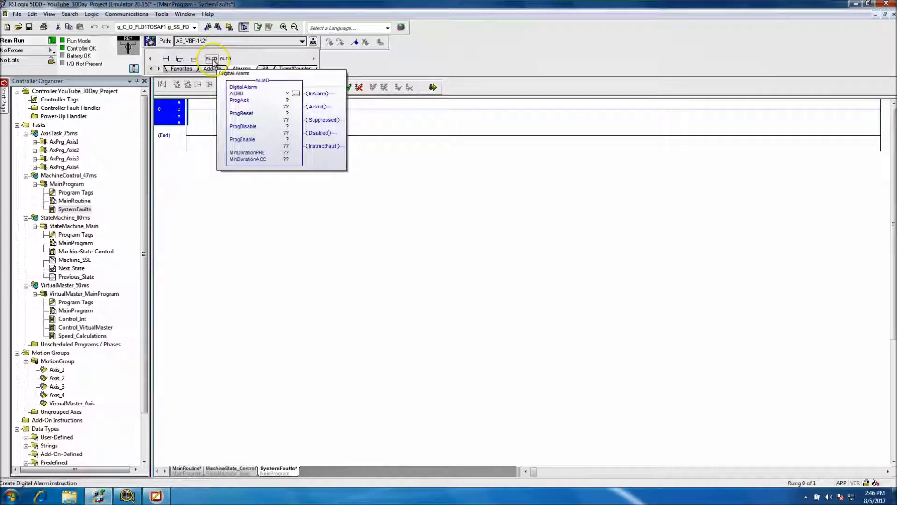
Add an ALMD digital alarm to rung 0 and enlarge its Instruction Help on the Operands section
{"action": "left_click", "coordinate": [213, 61]}
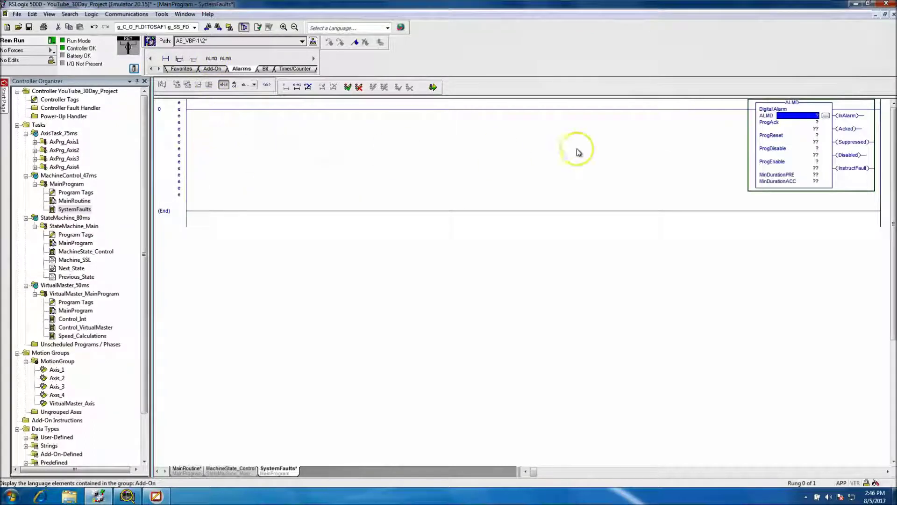
{"action": "left_click", "coordinate": [180, 212]}
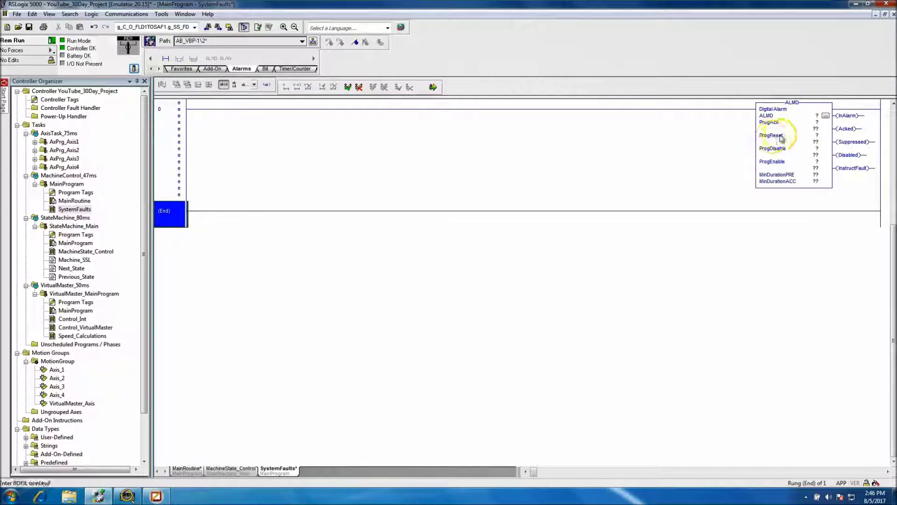
{"action": "right_click", "coordinate": [791, 104]}
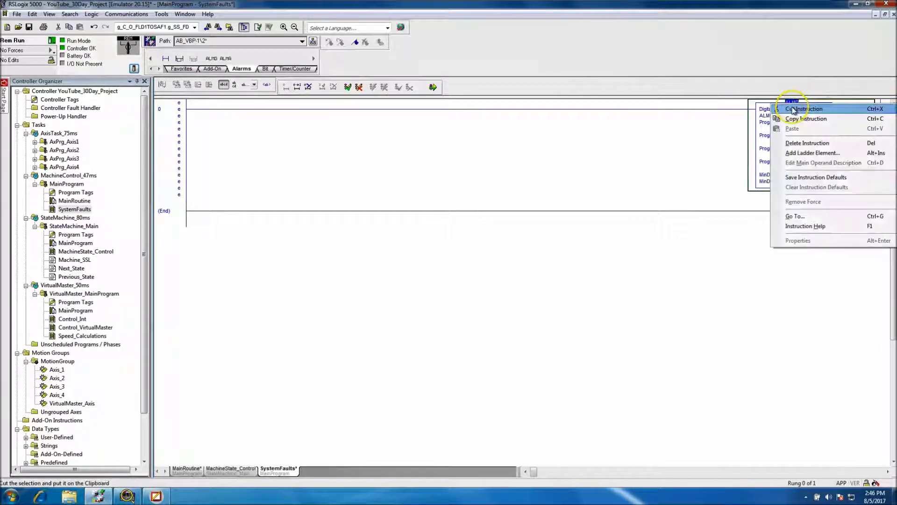
{"action": "left_click", "coordinate": [810, 226]}
{"action": "left_click_drag", "start_coordinate": [336, 5], "coordinate": [339, 117]}
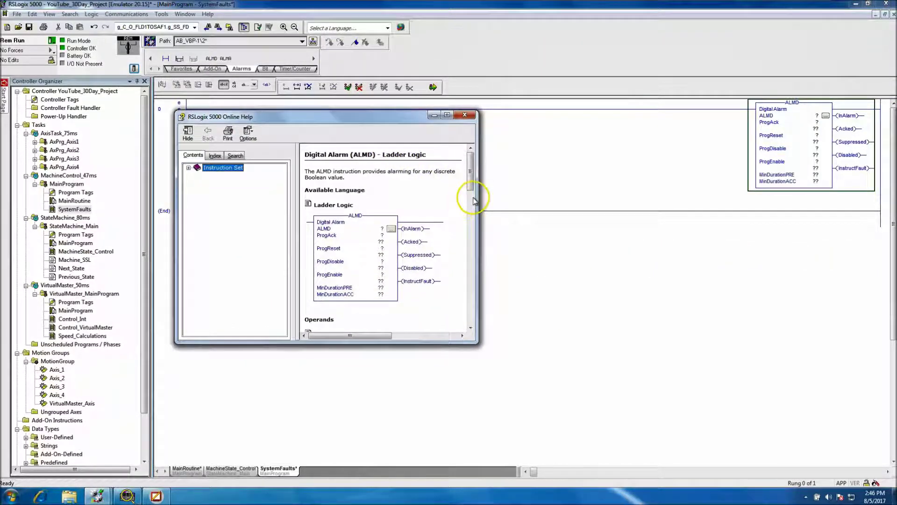
{"action": "left_click_drag", "start_coordinate": [477, 207], "coordinate": [705, 234]}
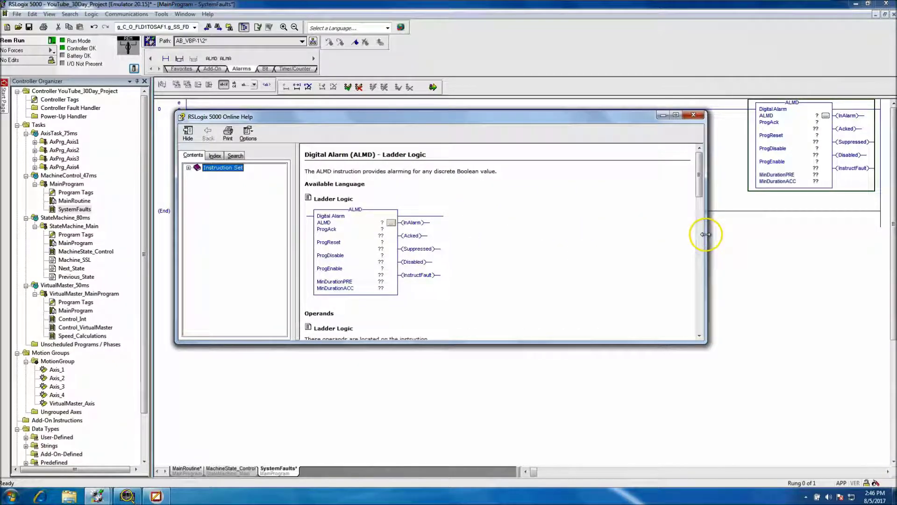
{"action": "left_click_drag", "start_coordinate": [701, 194], "coordinate": [698, 227]}
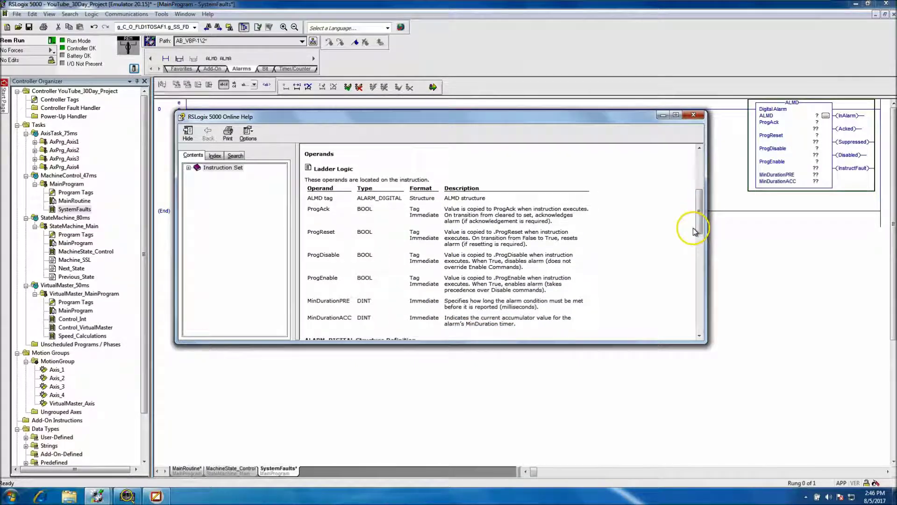
In FactoryTalk View Studio, open the RSLinx Enterprise server Properties under DataServer
{"action": "left_click", "coordinate": [159, 495]}
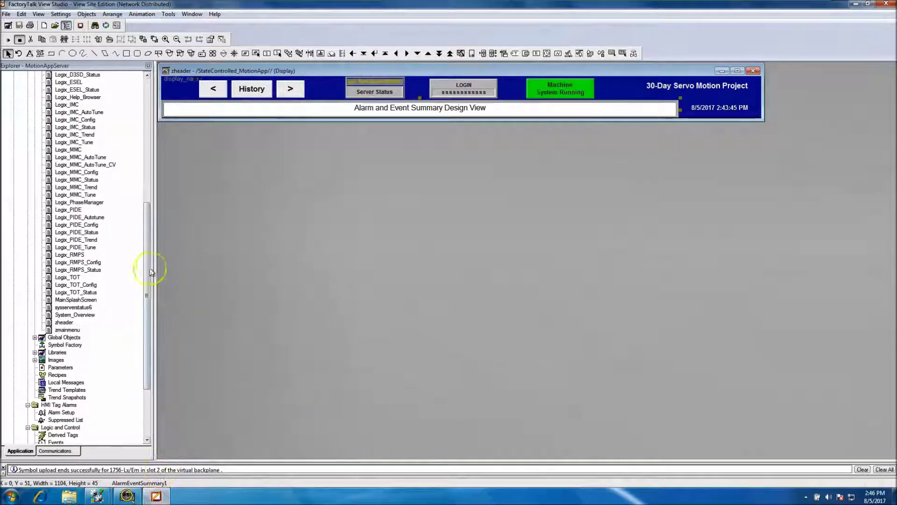
{"action": "left_click_drag", "start_coordinate": [148, 225], "coordinate": [134, 107]}
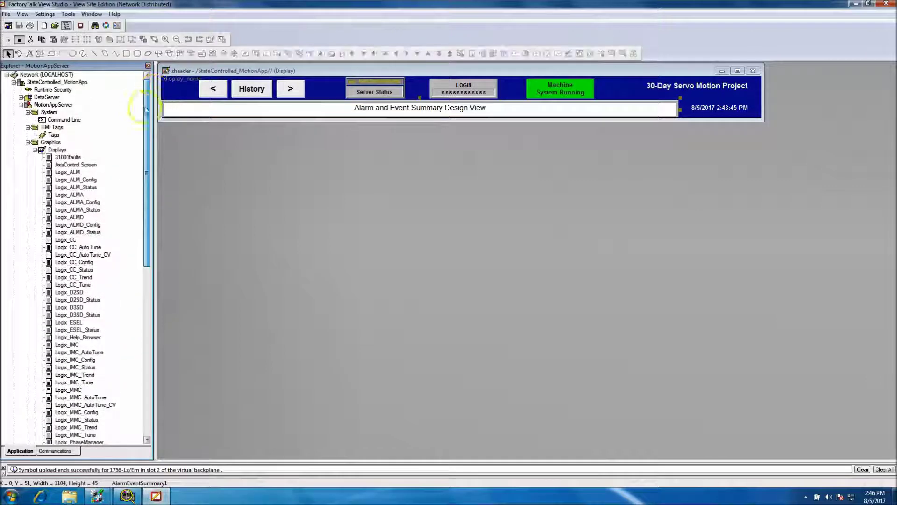
{"action": "left_click", "coordinate": [21, 96]}
{"action": "left_click", "coordinate": [59, 105]}
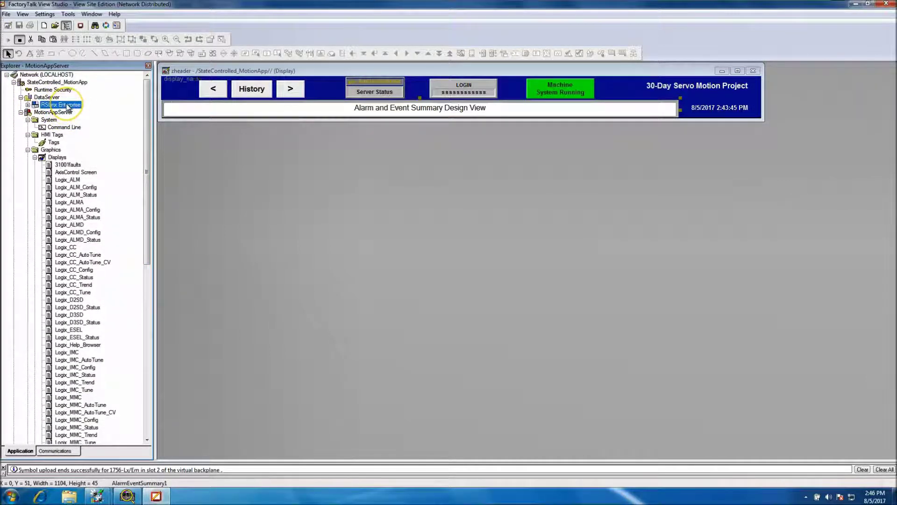
{"action": "right_click", "coordinate": [68, 106]}
{"action": "left_click", "coordinate": [111, 138]}
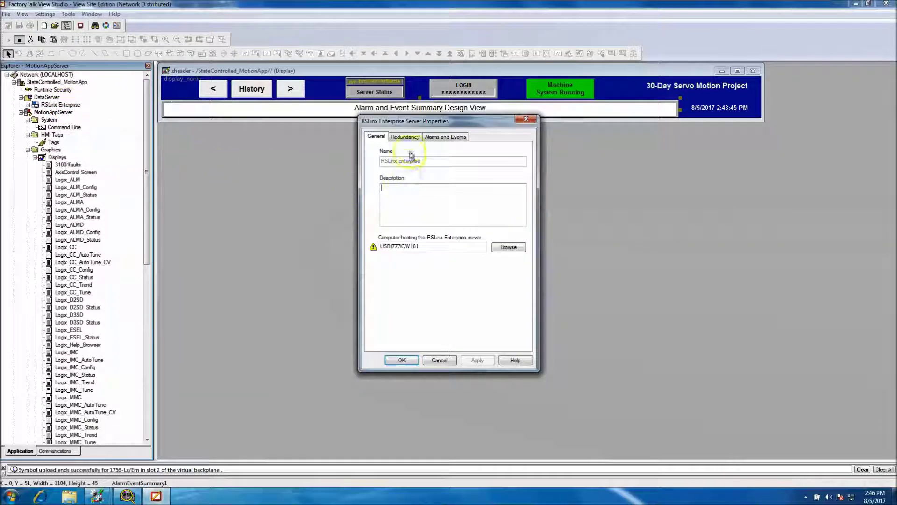
Verify alarm and event support on the Alarms and Events tab, cancel, and expand RSLinx Enterprise
{"action": "left_click", "coordinate": [432, 141]}
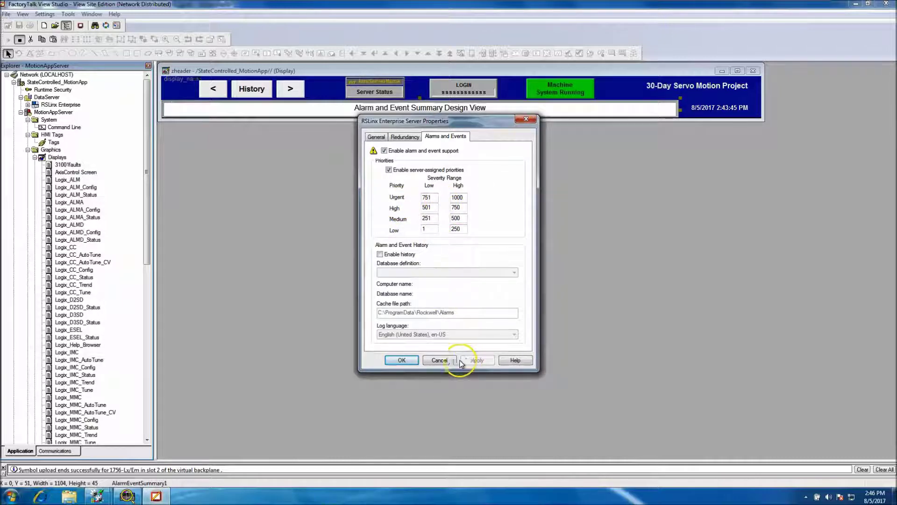
{"action": "left_click", "coordinate": [434, 361]}
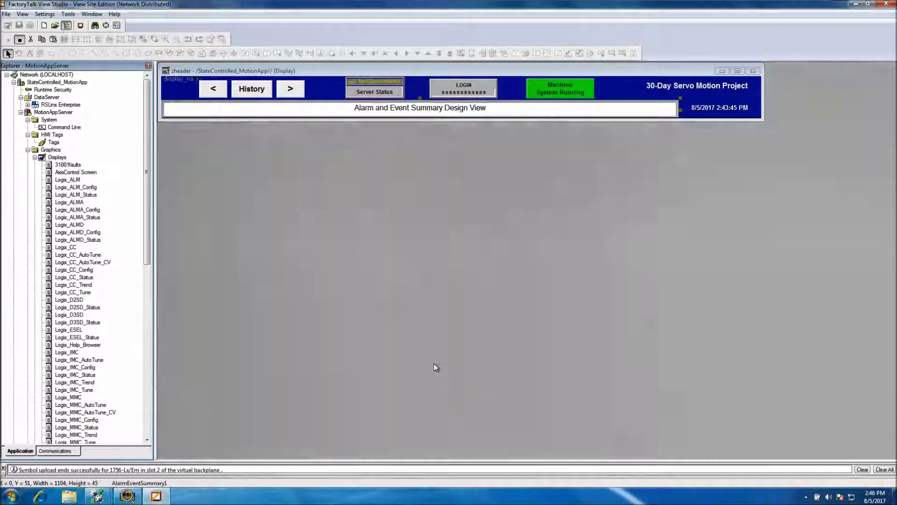
{"action": "left_click", "coordinate": [28, 104]}
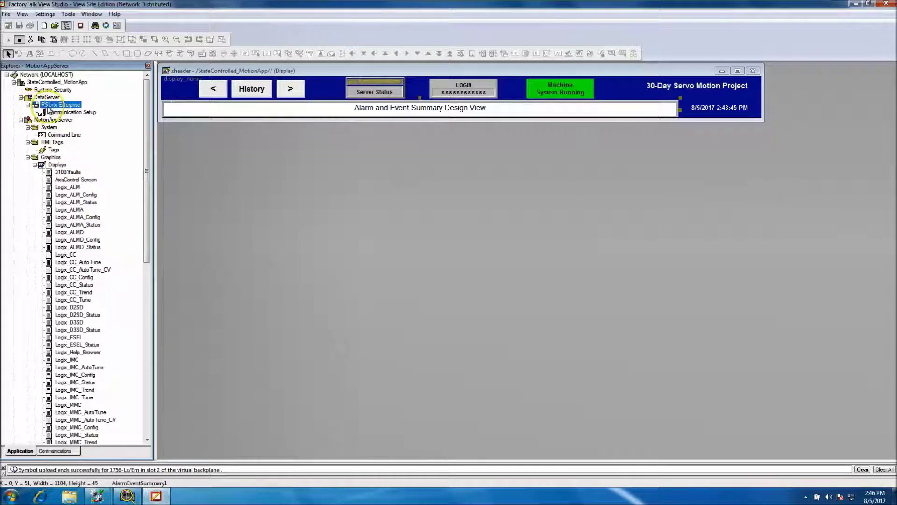